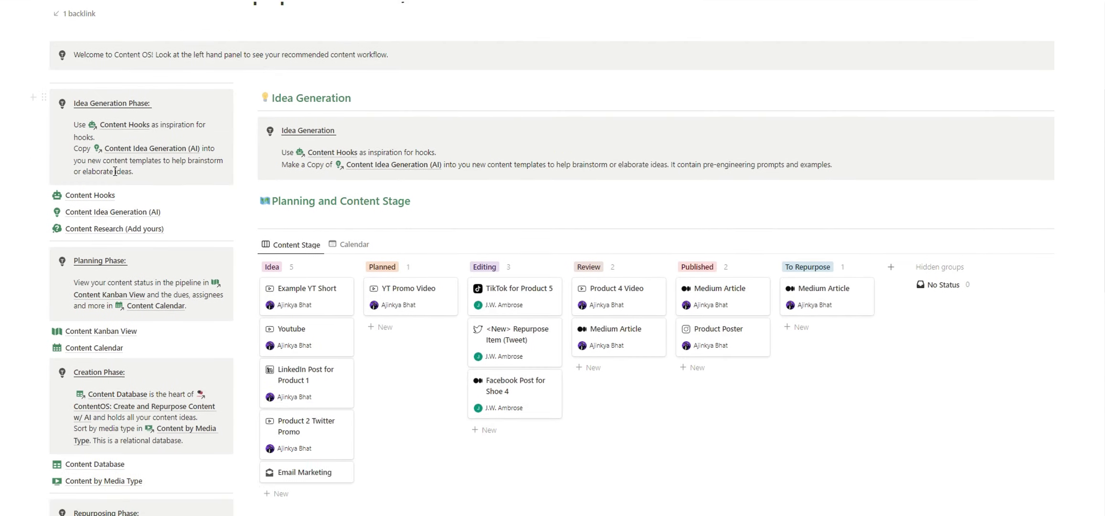
Step: Look over the recommended workflow on the ContentOS page and open the Content Idea Generation (AI) page
scroll(110, 148, down, 3)
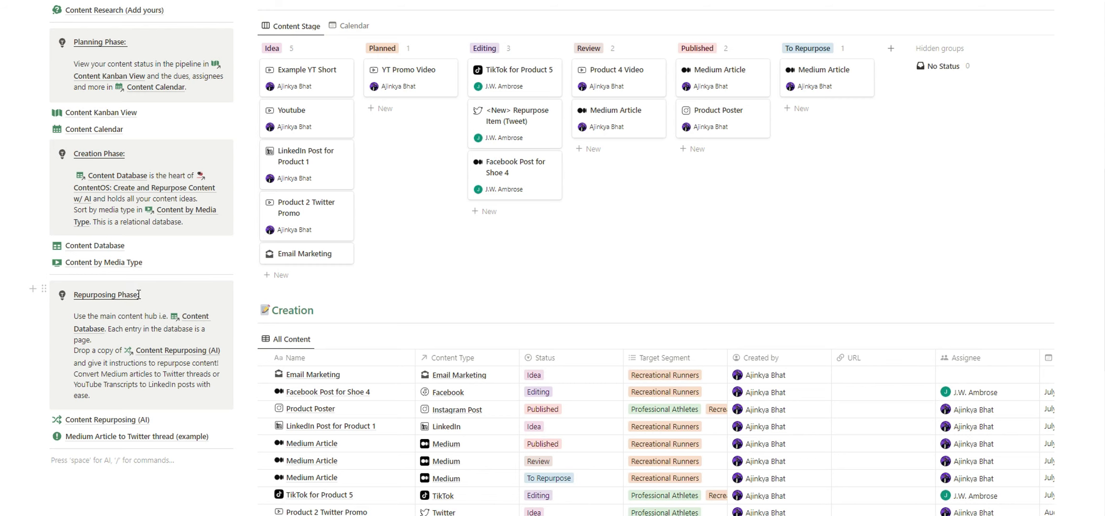
scroll(138, 294, up, 9)
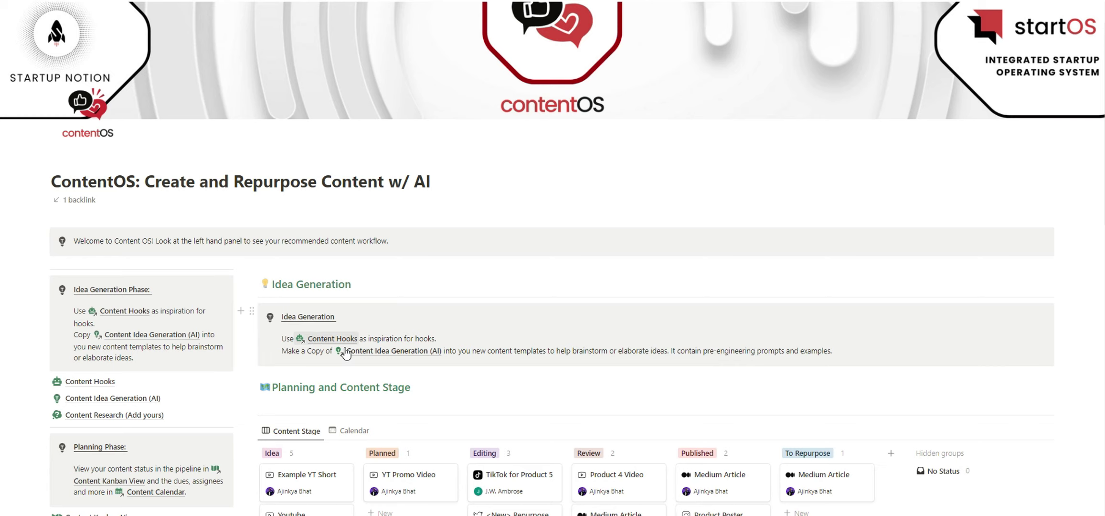
click(125, 399)
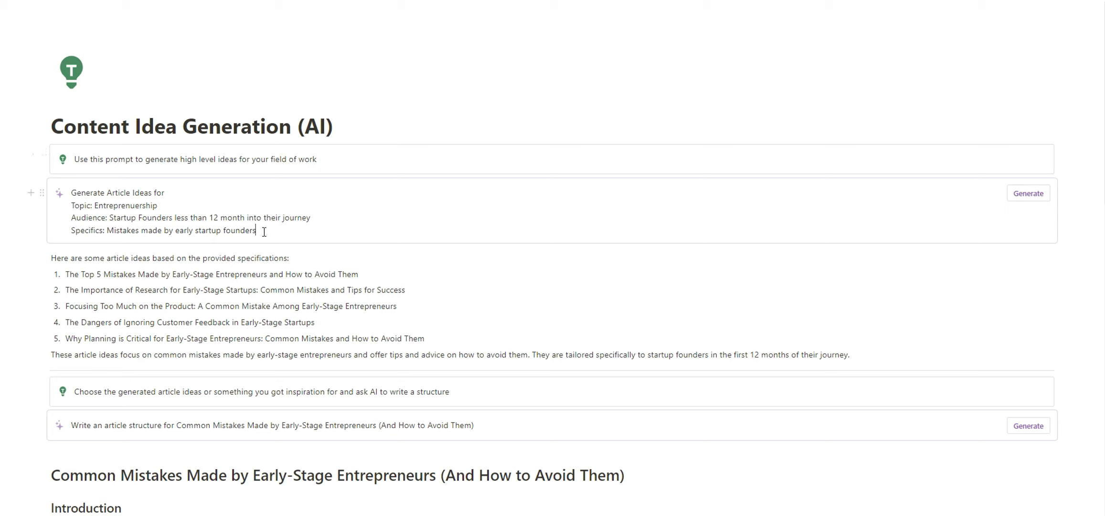
Step: Examine the article ideas prompt with its topic, audience and specifics, and the list of article ideas generated below it
drag(264, 232, 73, 190)
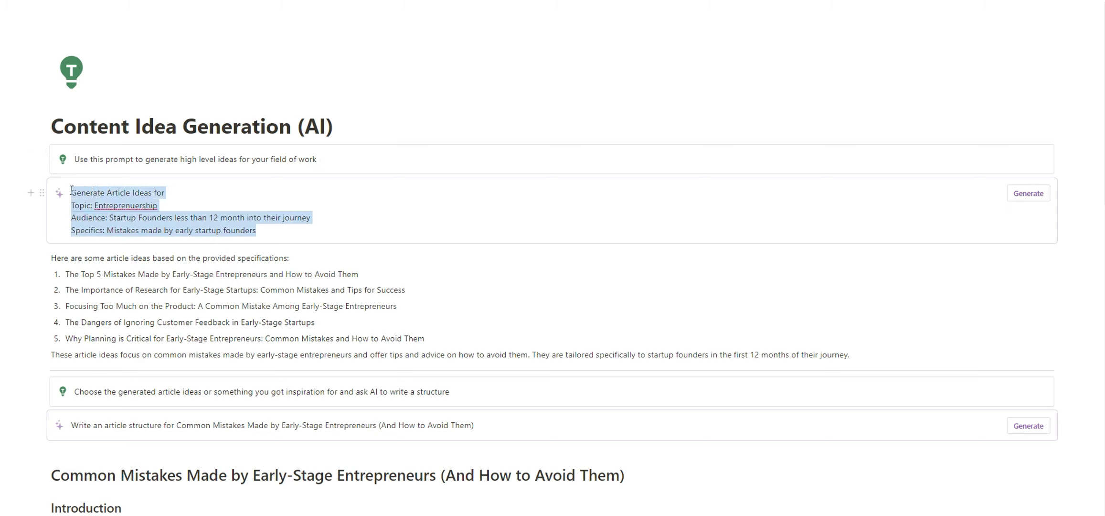
key(Escape)
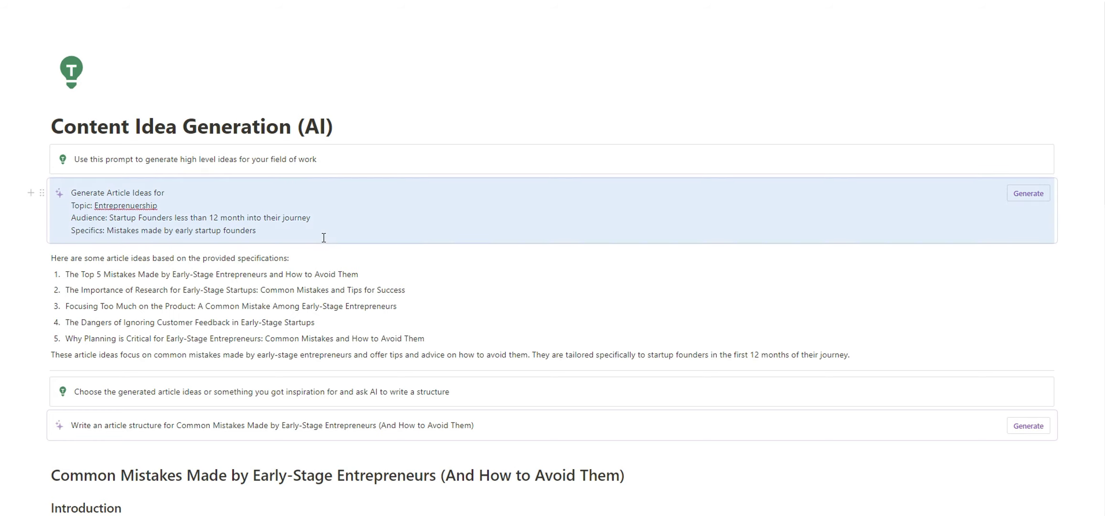
scroll(324, 237, down, 1)
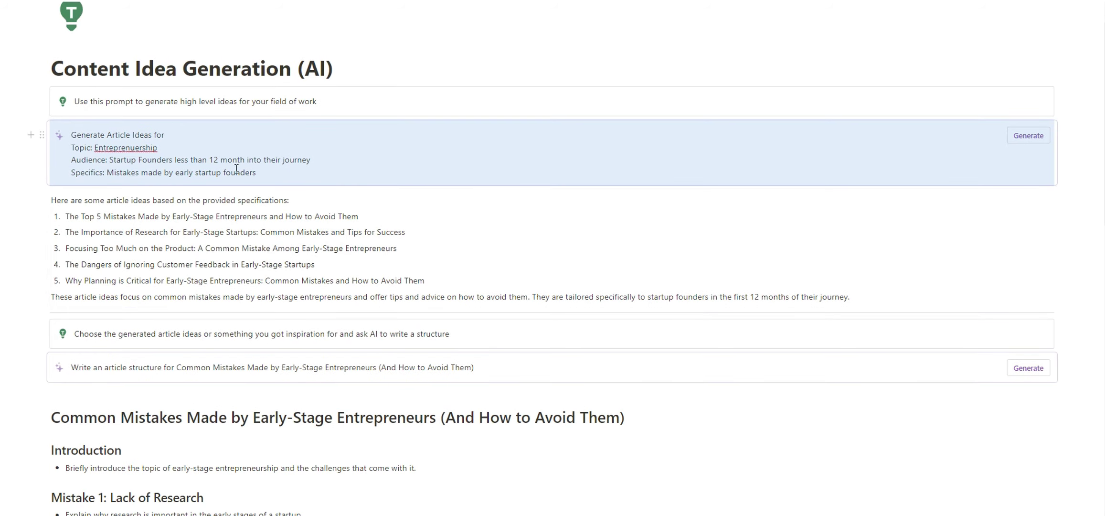
scroll(266, 223, down, 1)
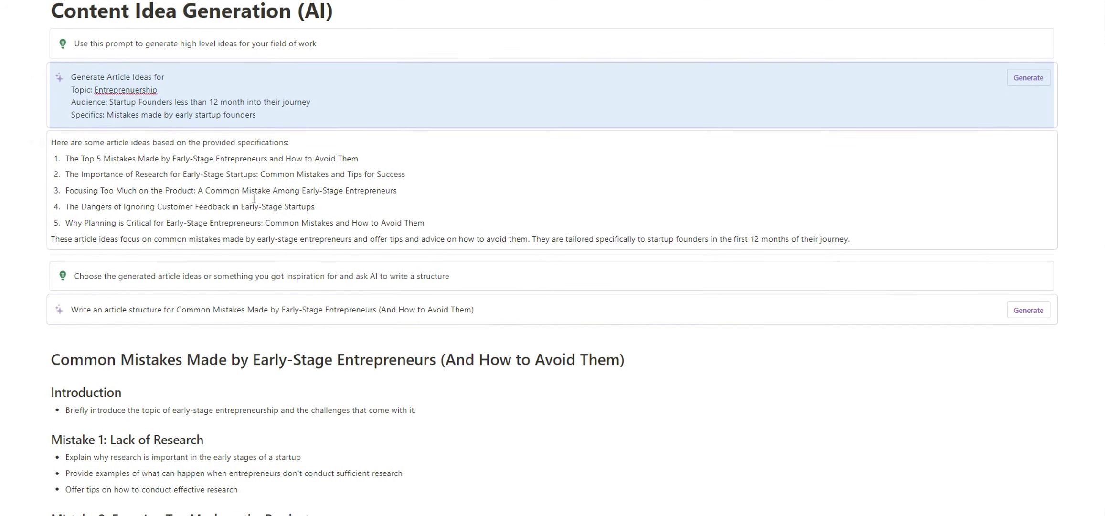
triple_click(439, 212)
click(439, 212)
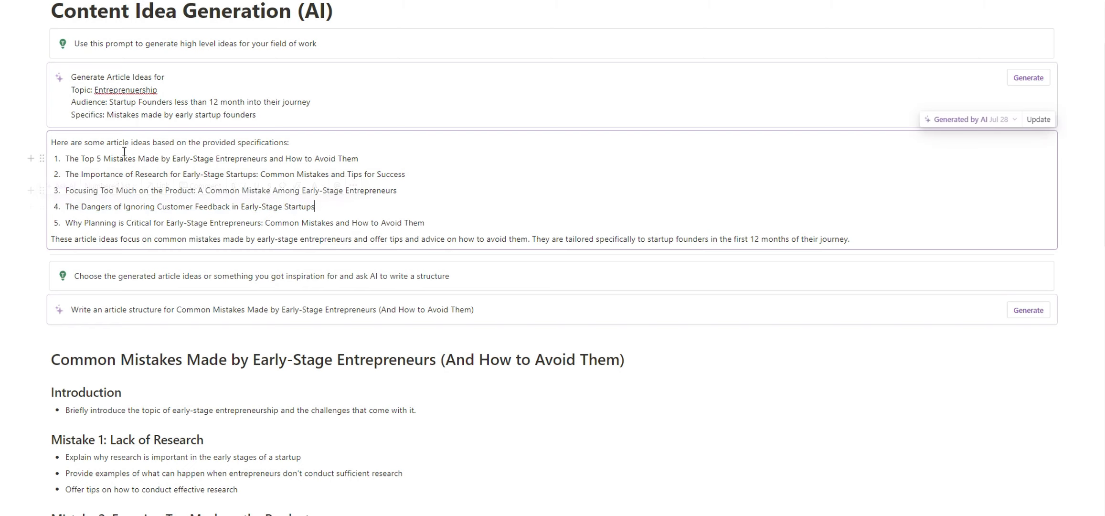
drag(68, 158, 378, 159)
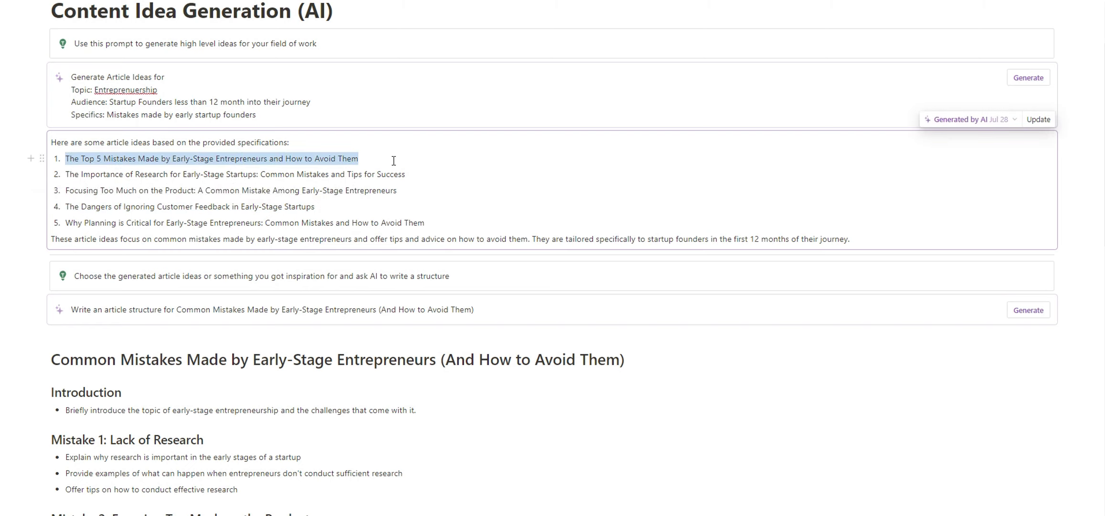
scroll(363, 248, down, 1)
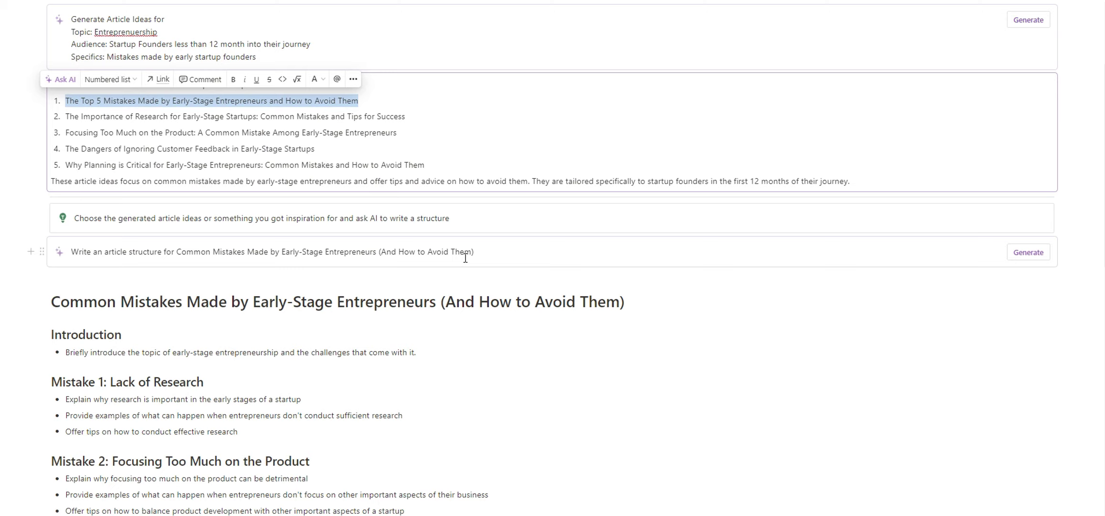
Step: Examine the prompt for writing an article structure and the generated outline from its introduction to its conclusion
click(489, 249)
triple_click(489, 249)
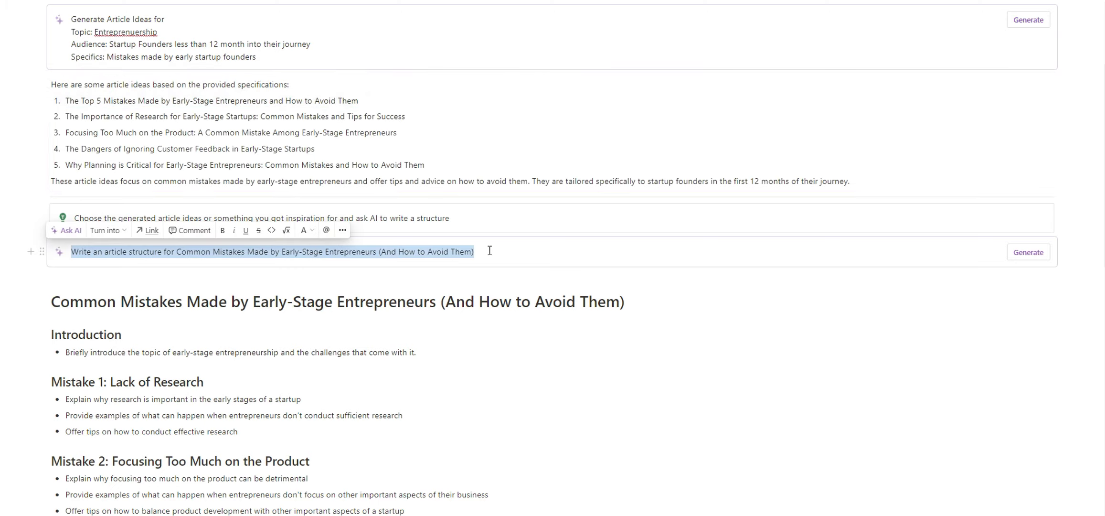
click(445, 301)
scroll(446, 296, down, 4)
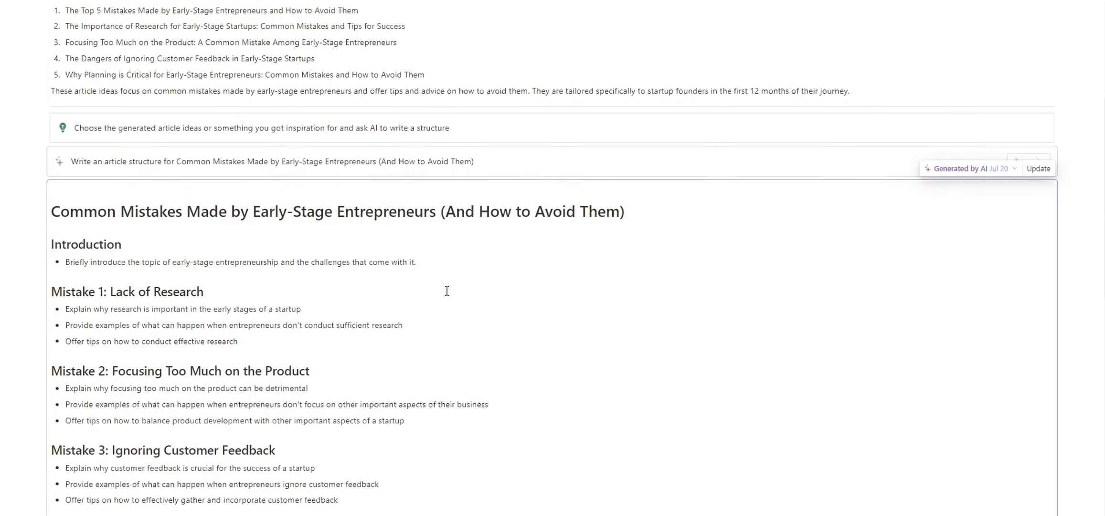
drag(57, 66, 370, 511)
click(351, 239)
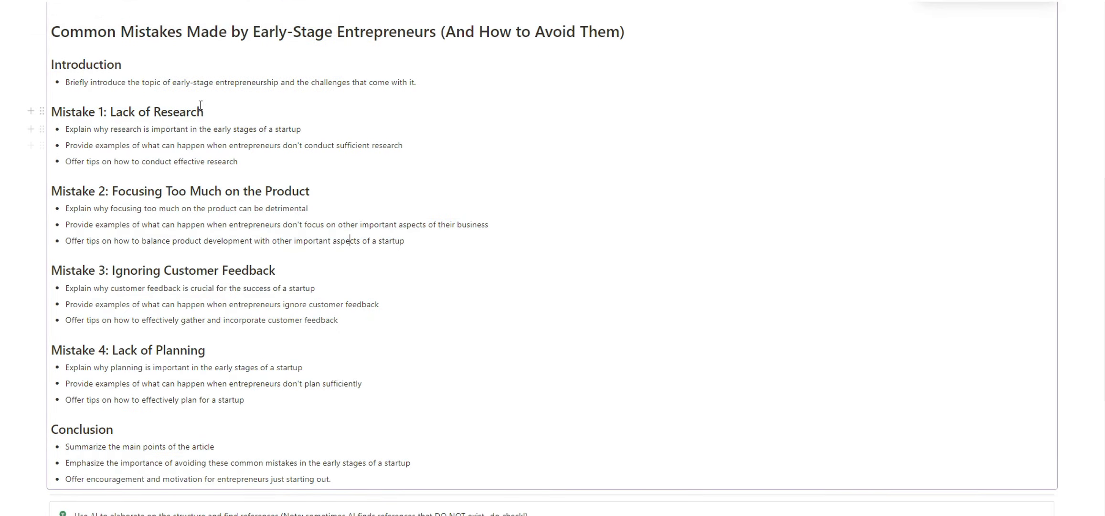
drag(211, 106, 47, 106)
scroll(267, 267, down, 5)
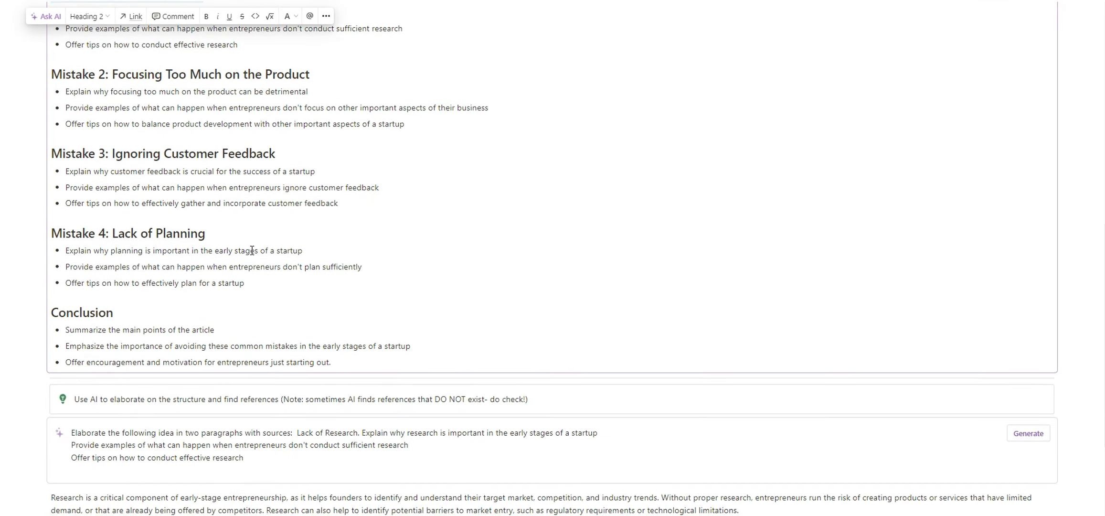
Step: Examine the note on checking references, the prompt elaborating Lack of Research, and the generated paragraphs with their sources
click(531, 285)
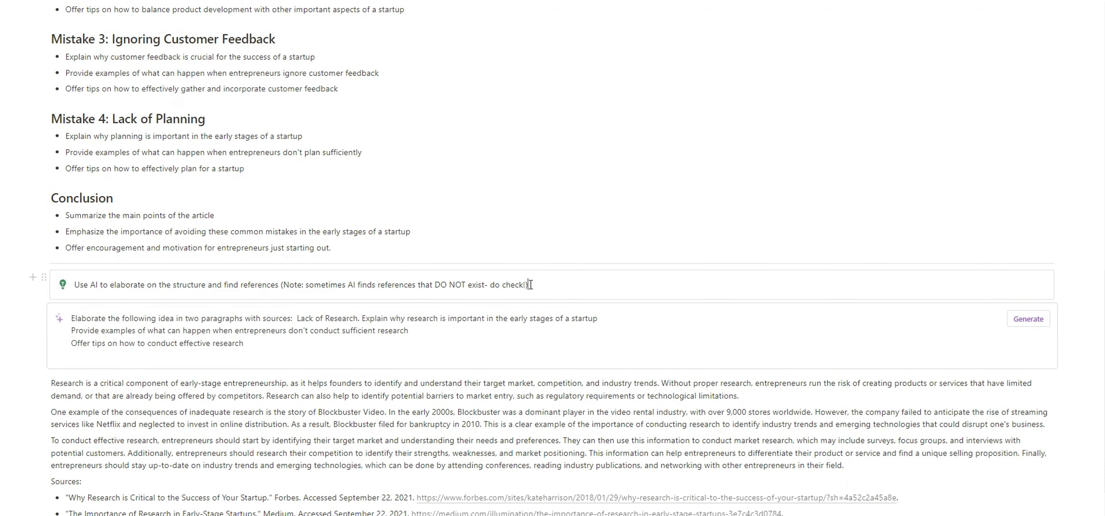
scroll(478, 307, down, 1)
drag(226, 280, 73, 260)
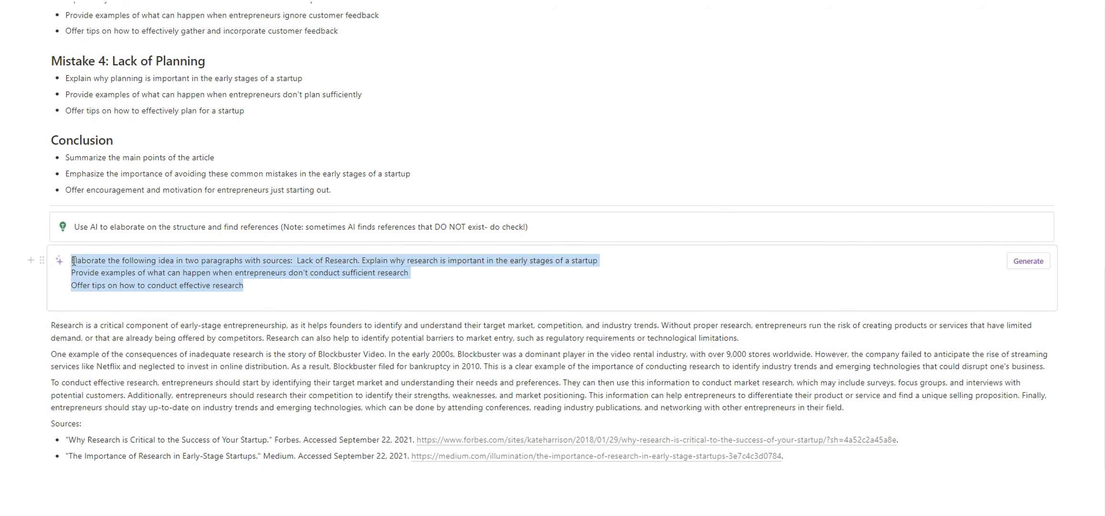
scroll(269, 294, down, 1)
click(268, 296)
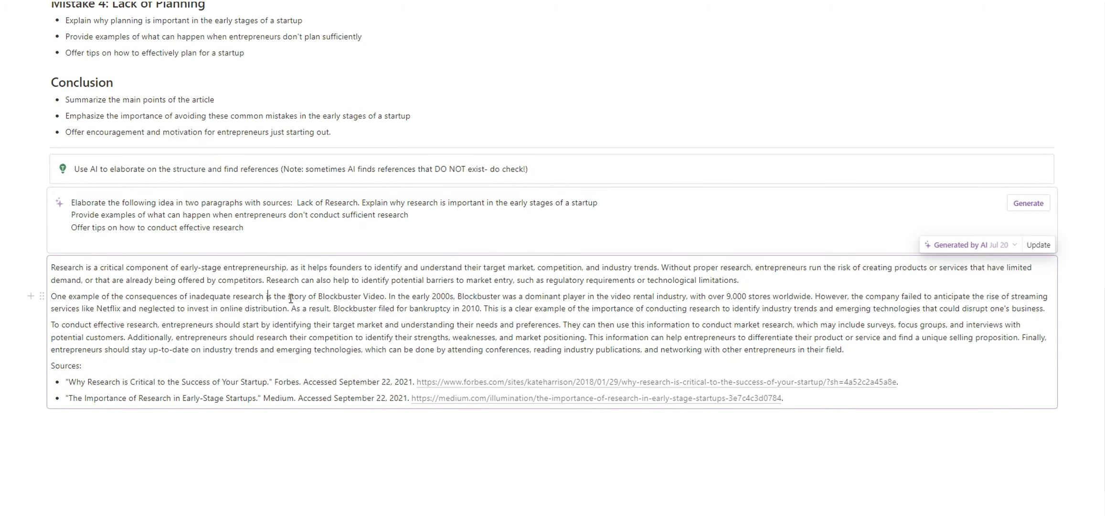
drag(804, 401, 25, 267)
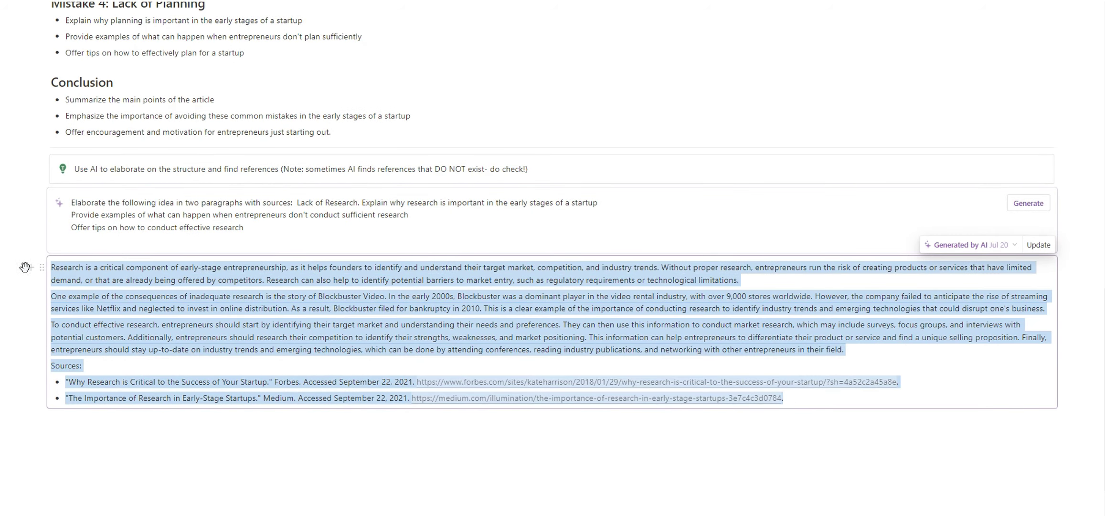
click(420, 442)
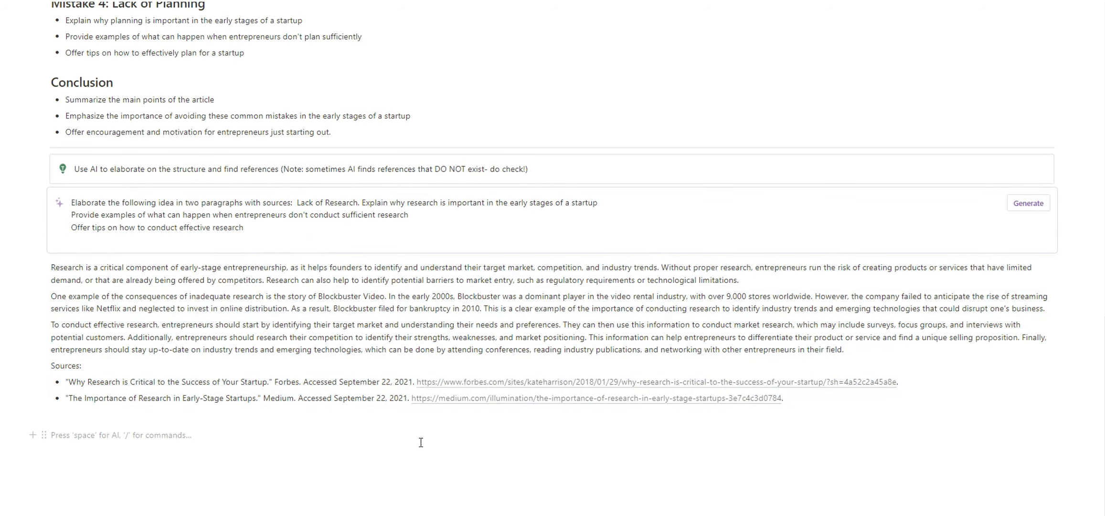
Step: Skim the whole Content Idea Generation (AI) page once more and return to the ContentOS page
scroll(421, 442, up, 7)
scroll(420, 442, up, 7)
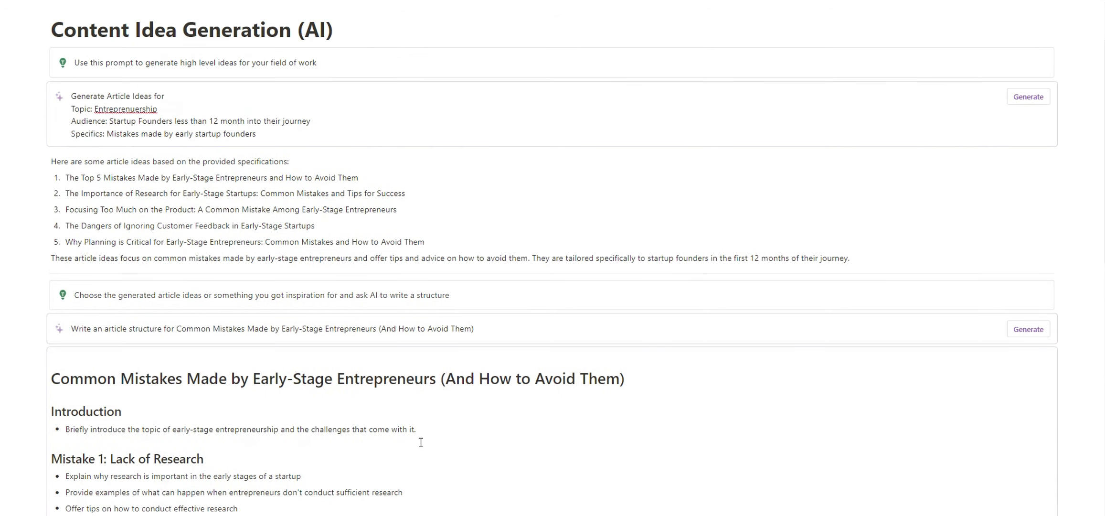
scroll(420, 442, up, 2)
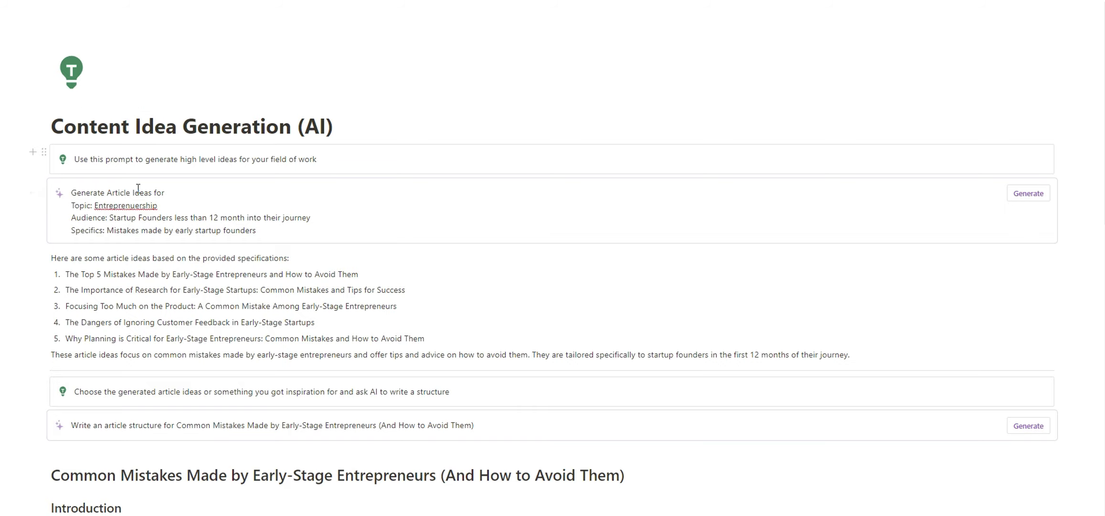
scroll(137, 190, down, 13)
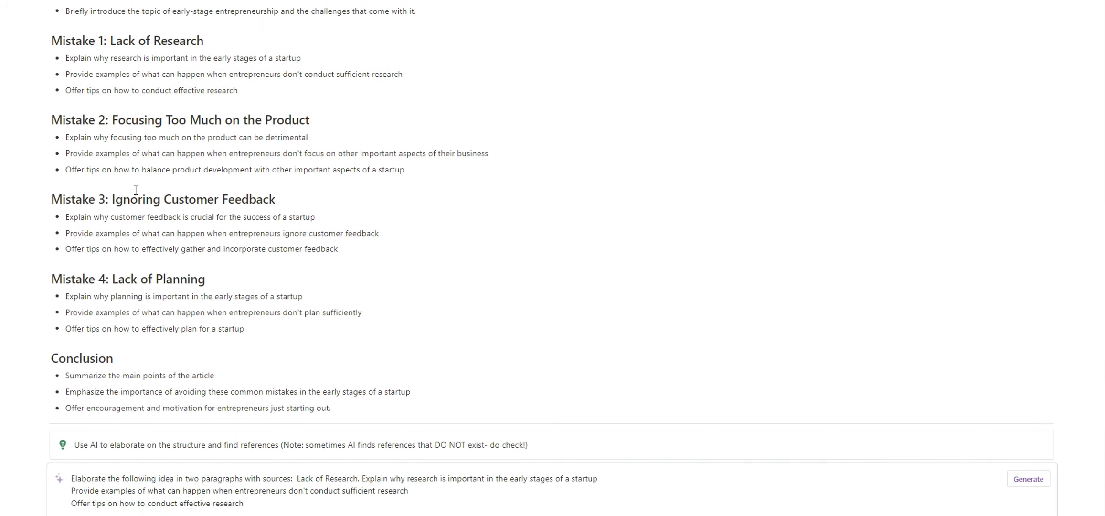
scroll(136, 189, down, 4)
scroll(137, 190, up, 17)
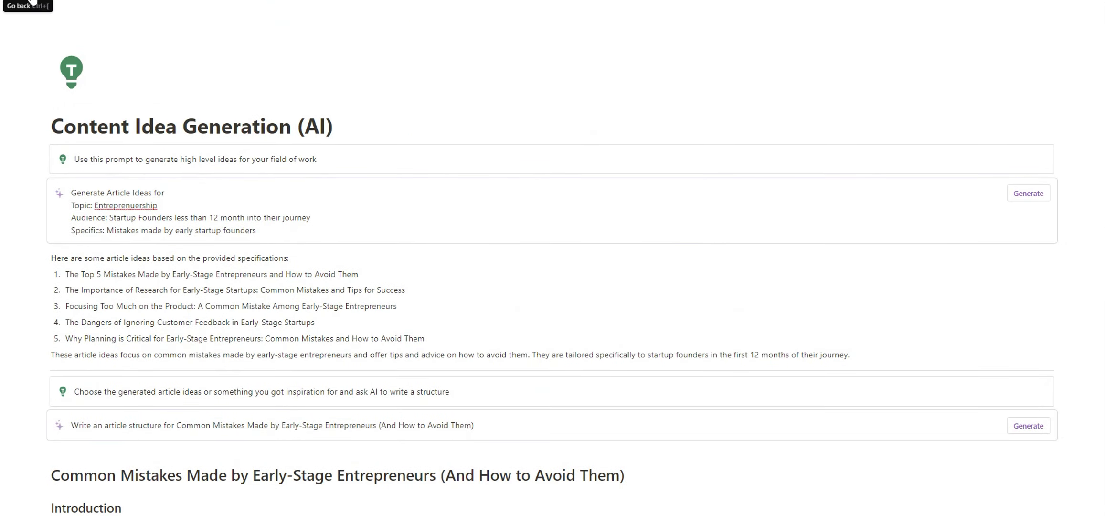
click(30, 2)
Step: Open the Content Hooks page and look through its table of hooks, triggered emotions, explanations and examples
scroll(123, 209, down, 2)
scroll(123, 211, down, 4)
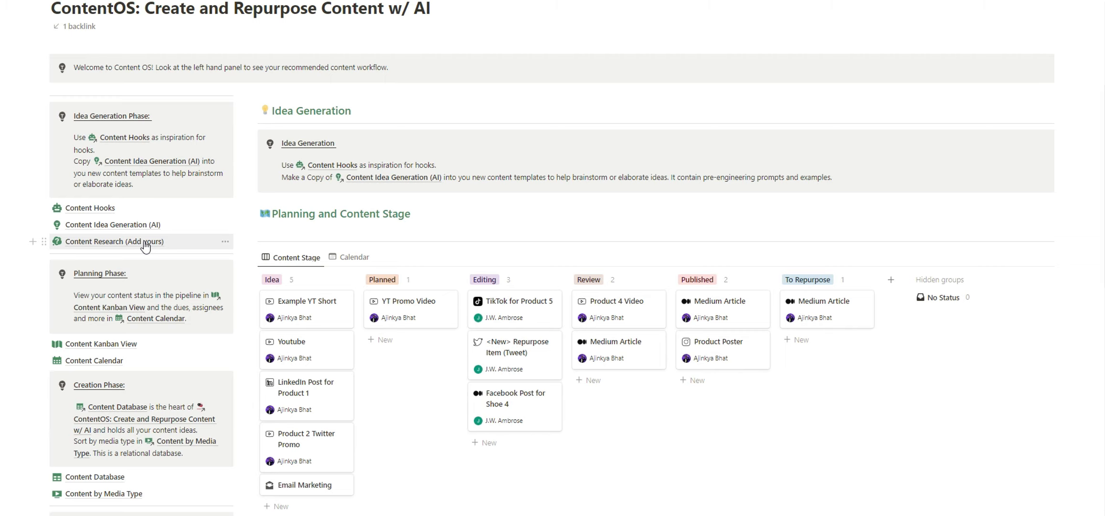
click(152, 213)
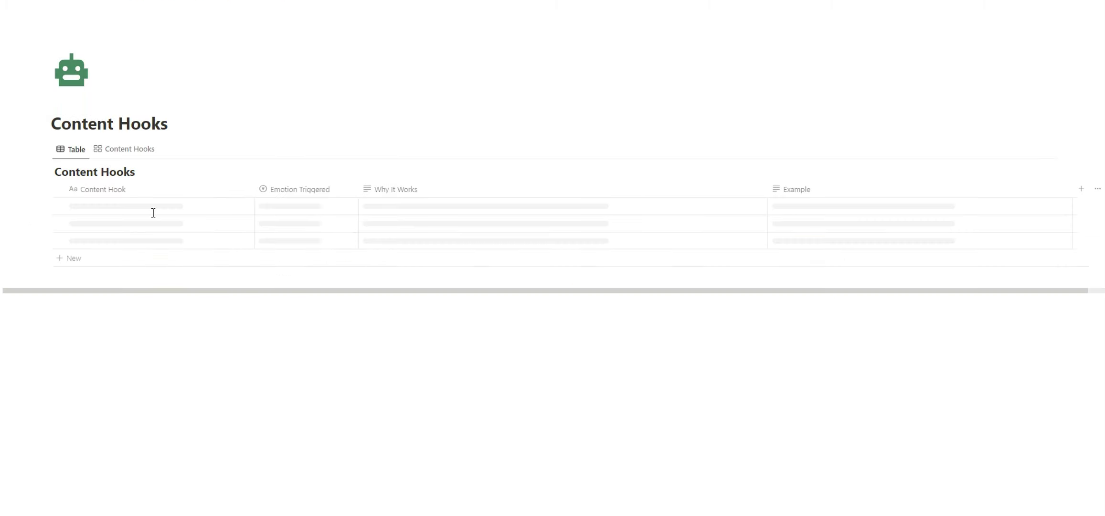
scroll(198, 240, down, 3)
scroll(198, 242, down, 15)
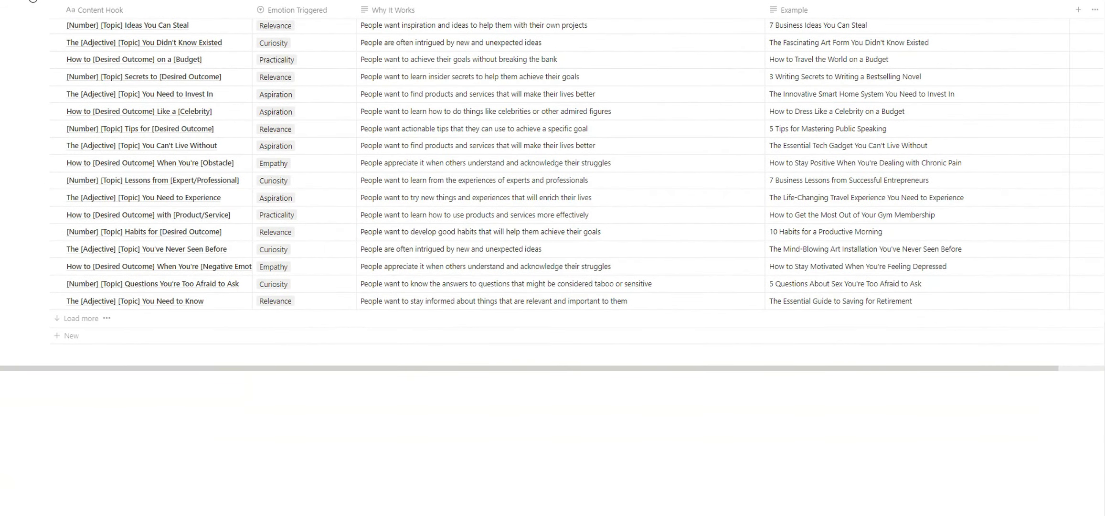
Step: Return to the ContentOS page and review the Content Stage board under Planning and Content Stage
click(33, 1)
scroll(377, 261, down, 1)
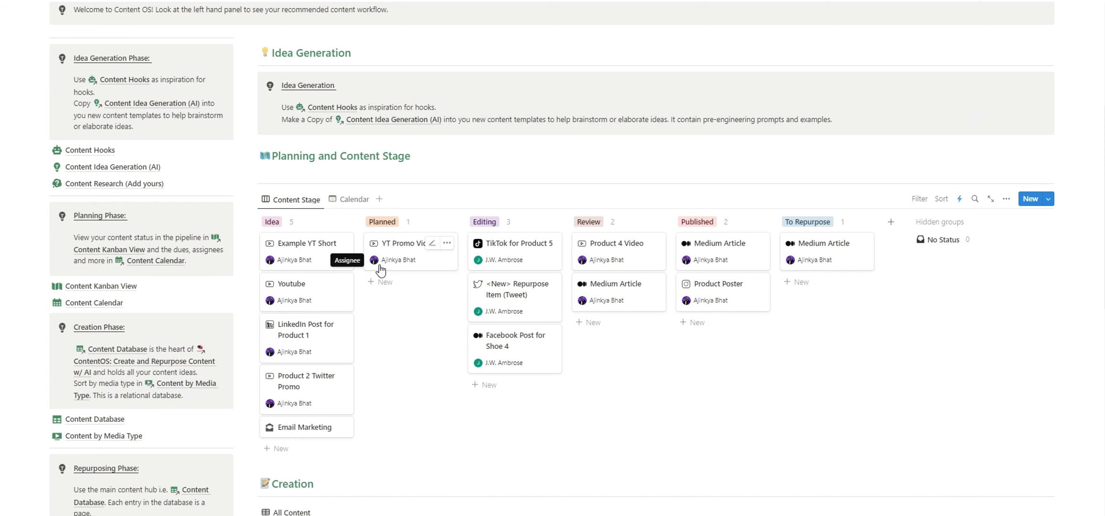
scroll(381, 270, down, 1)
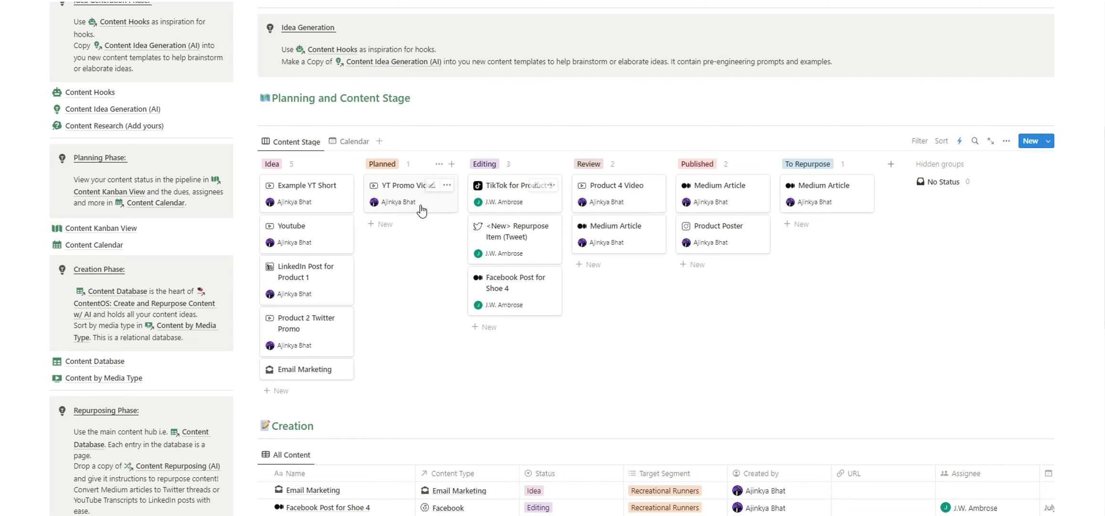
scroll(355, 262, down, 1)
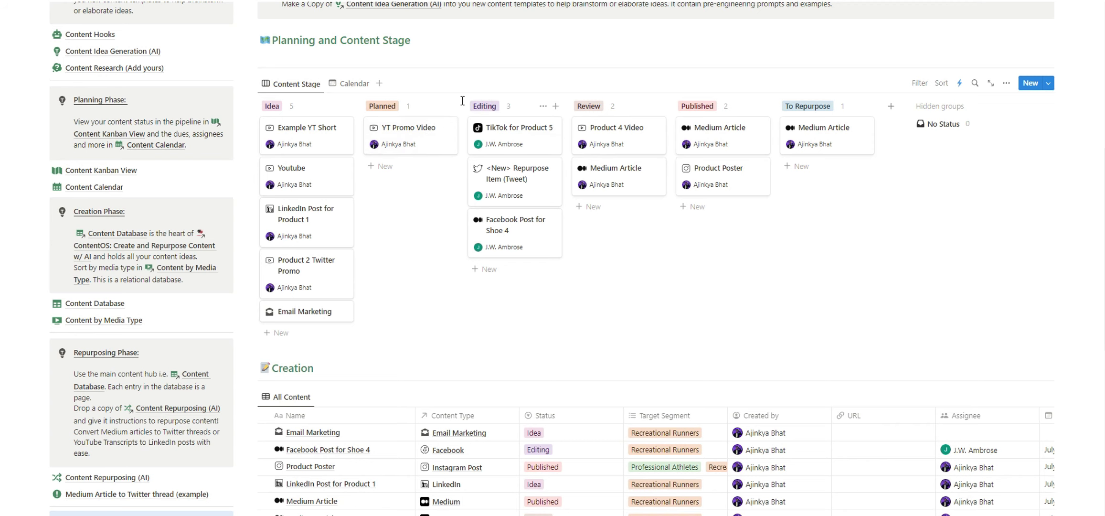
Step: View the planned content in the Calendar view and switch back to the Content Stage board
scroll(415, 265, up, 1)
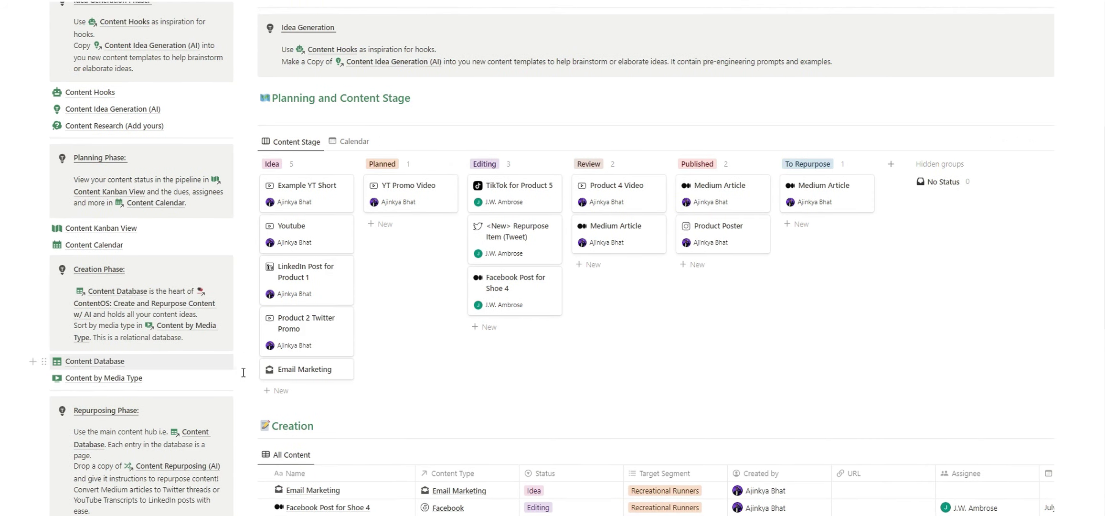
click(352, 142)
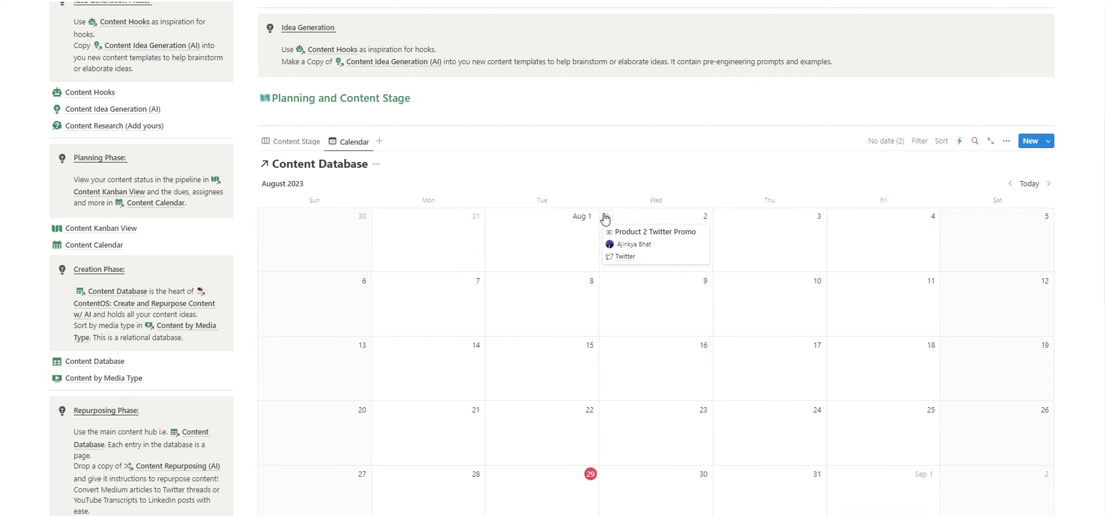
click(285, 142)
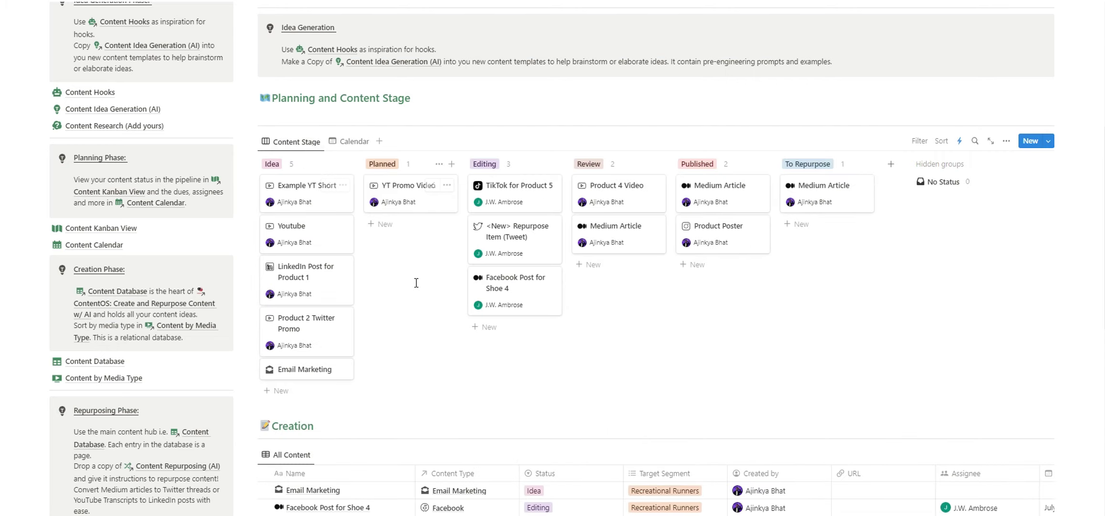
Step: Look over the All Content table in the Creation section and open the Content by Media Type page
scroll(416, 283, down, 1)
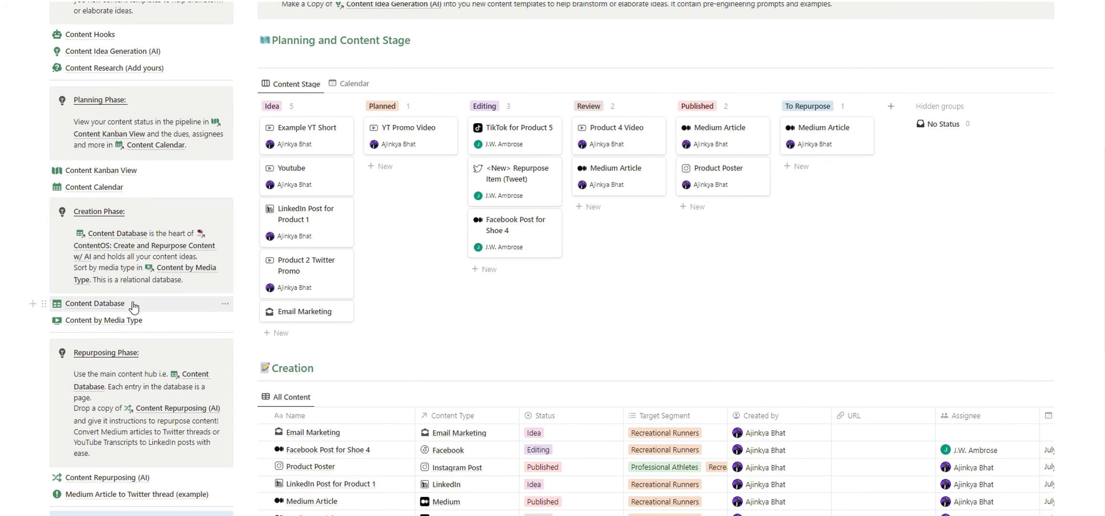
scroll(134, 307, down, 3)
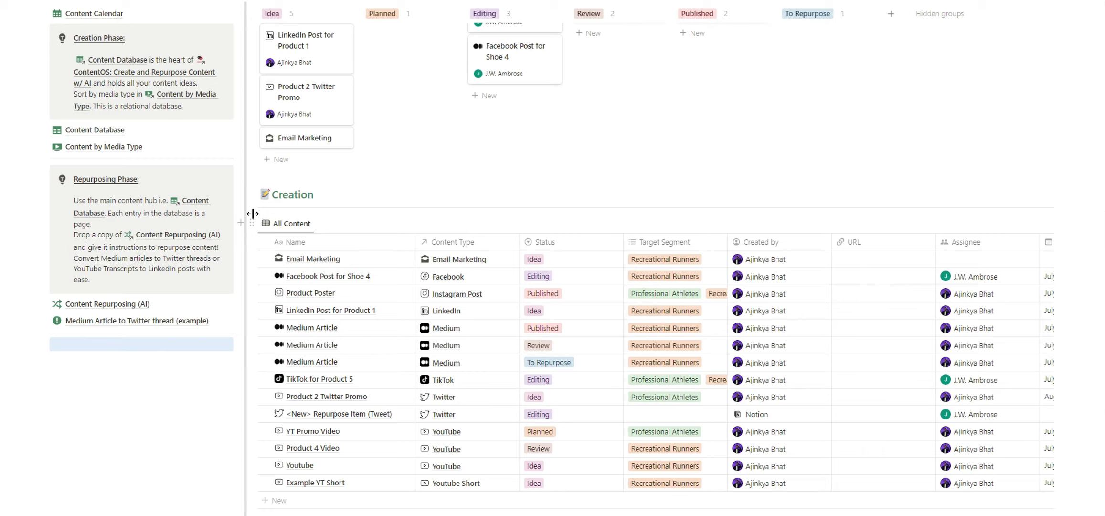
click(127, 148)
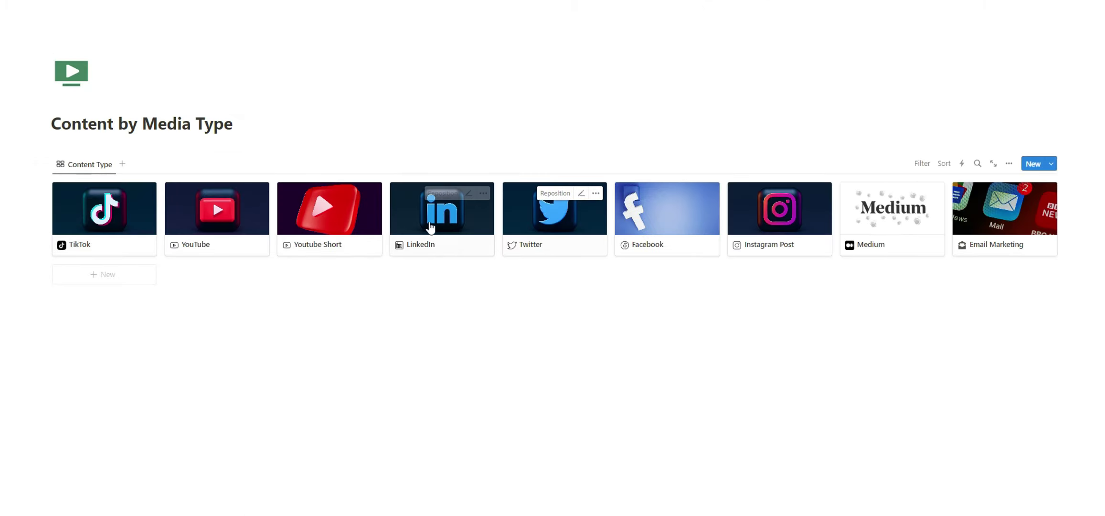
Step: Check the content linked to the YouTube media type, close its entry and return to the ContentOS page
click(233, 221)
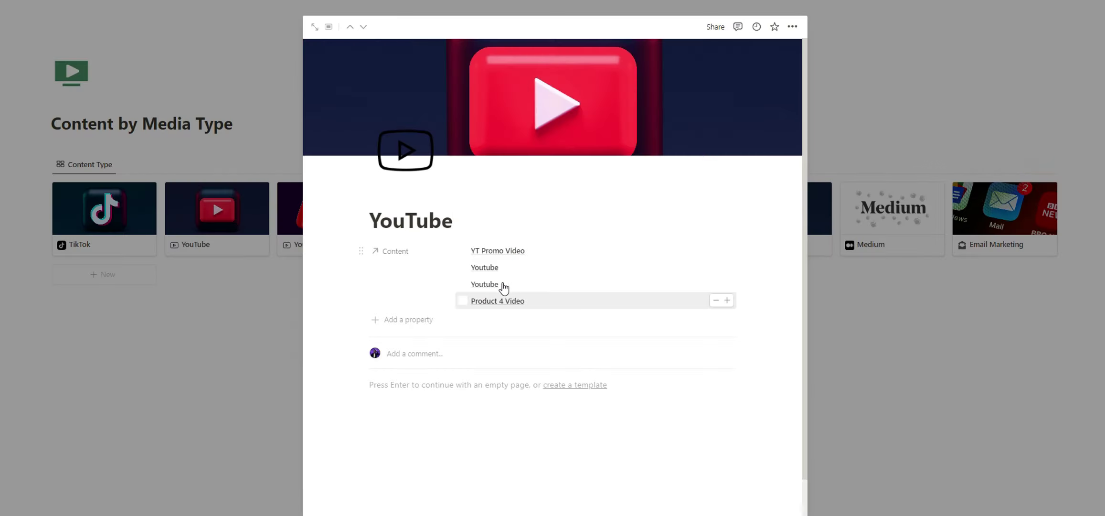
click(227, 82)
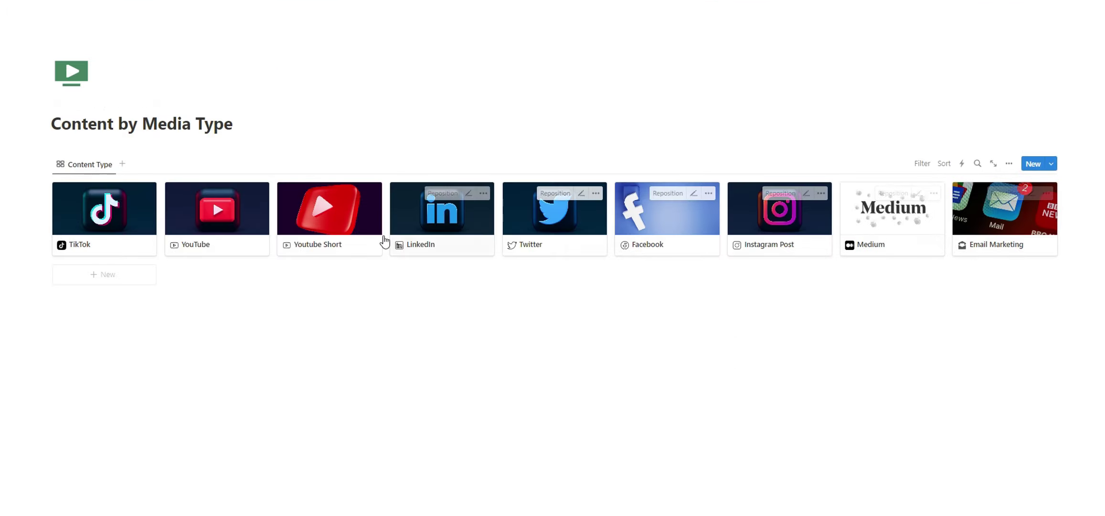
click(167, 5)
Step: Review the Repurposing Phase notes and the Repurposing section with its To Repurpose view on the ContentOS page
scroll(327, 252, down, 5)
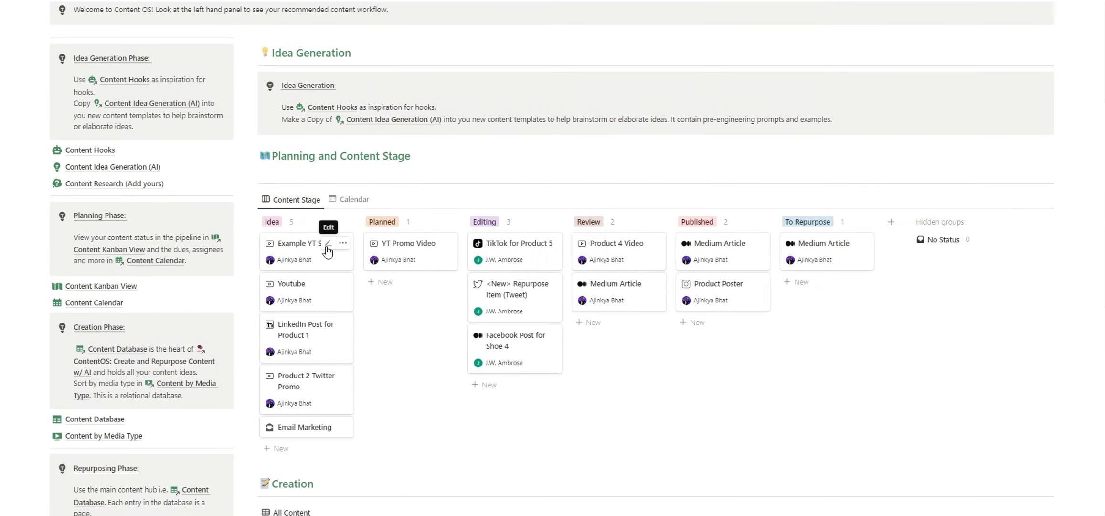
scroll(327, 252, down, 4)
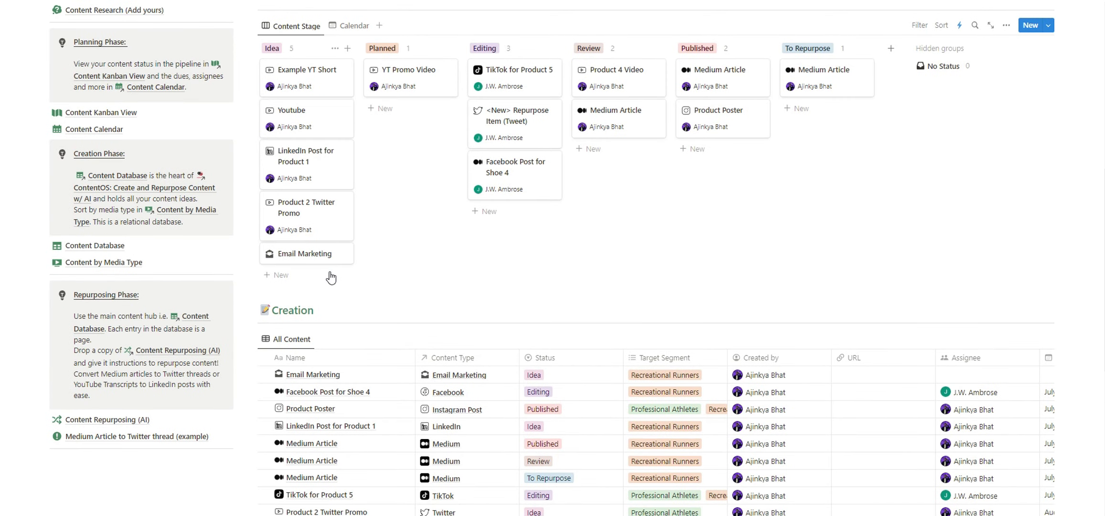
scroll(331, 277, down, 3)
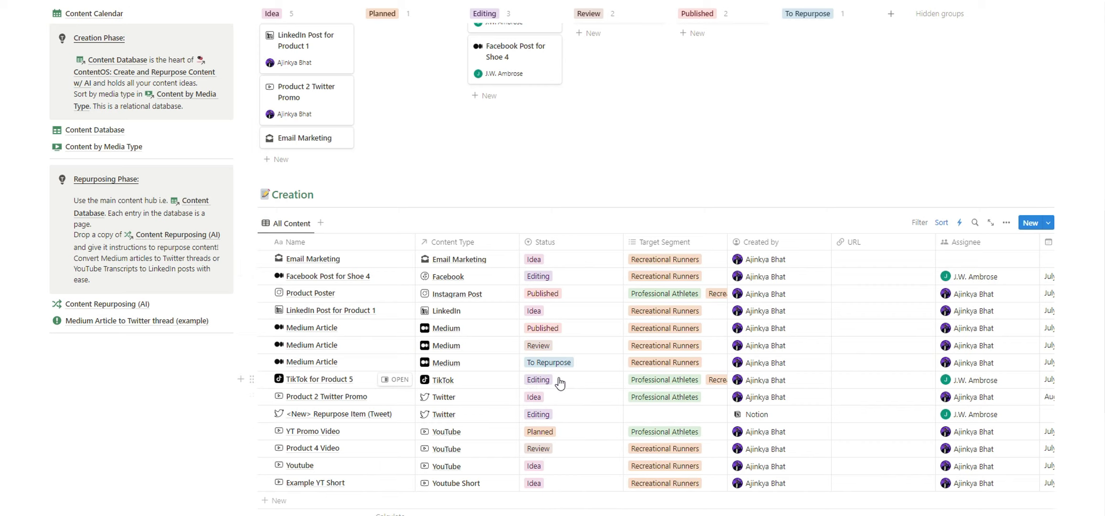
scroll(384, 296, down, 2)
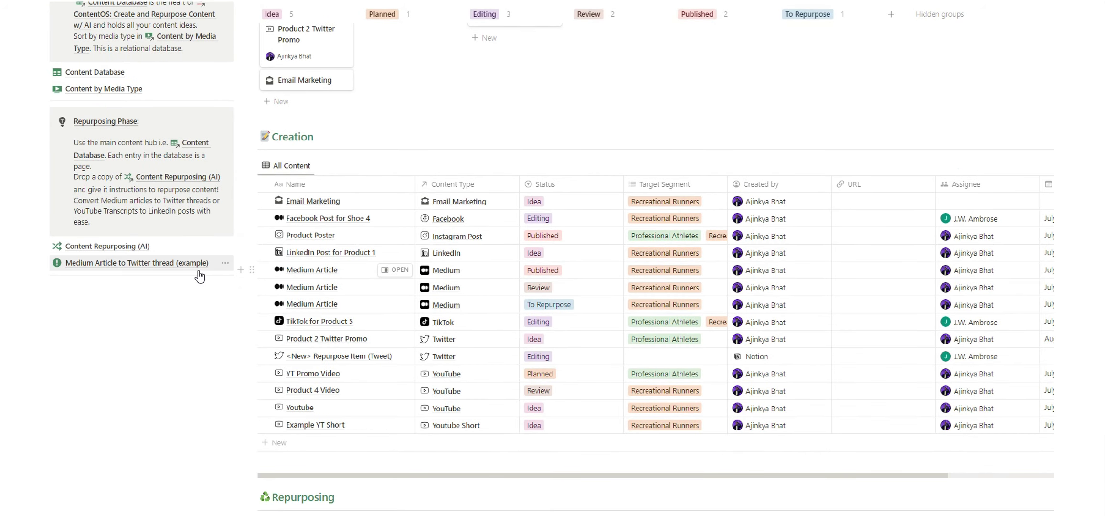
scroll(200, 276, up, 2)
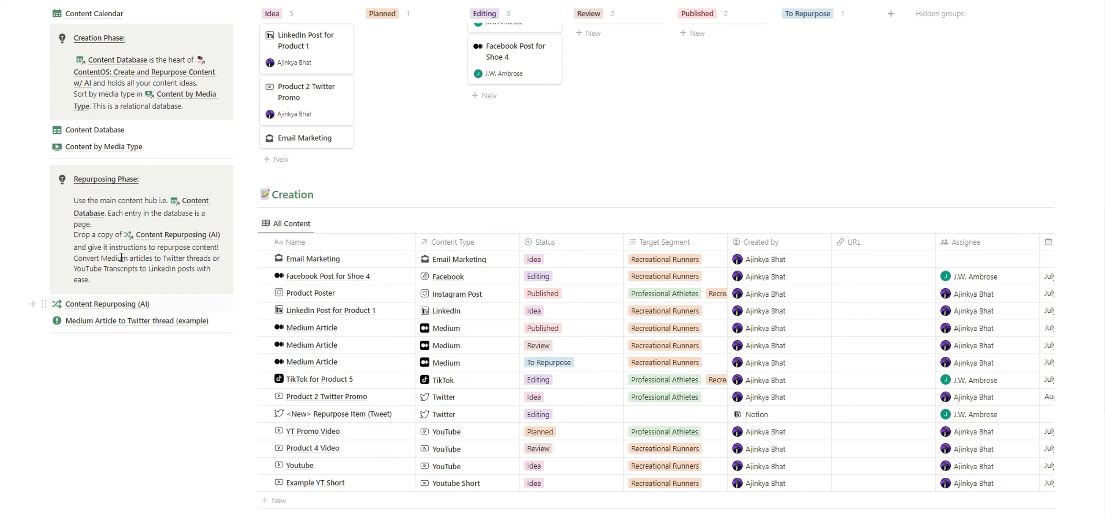
scroll(218, 267, down, 5)
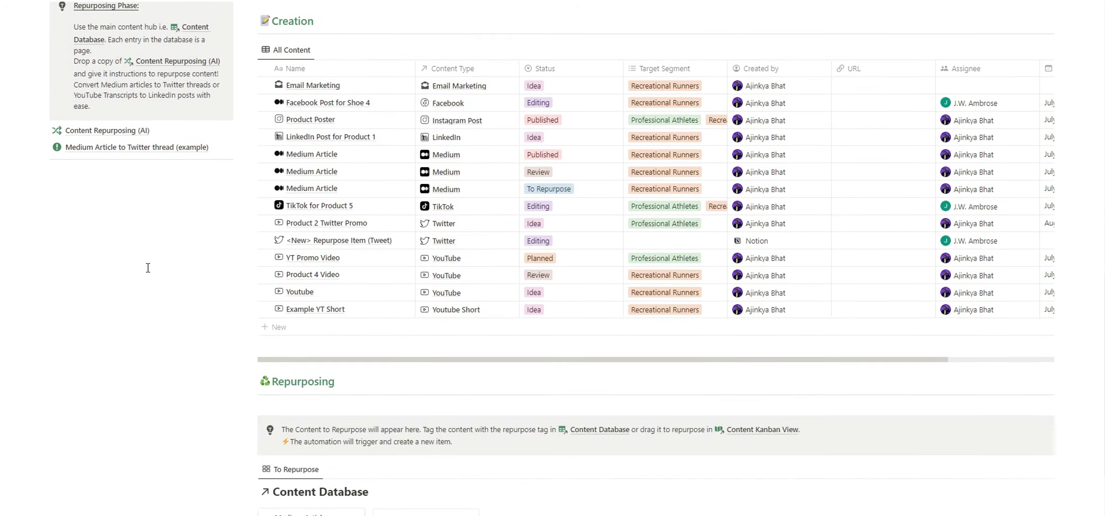
scroll(319, 473, down, 2)
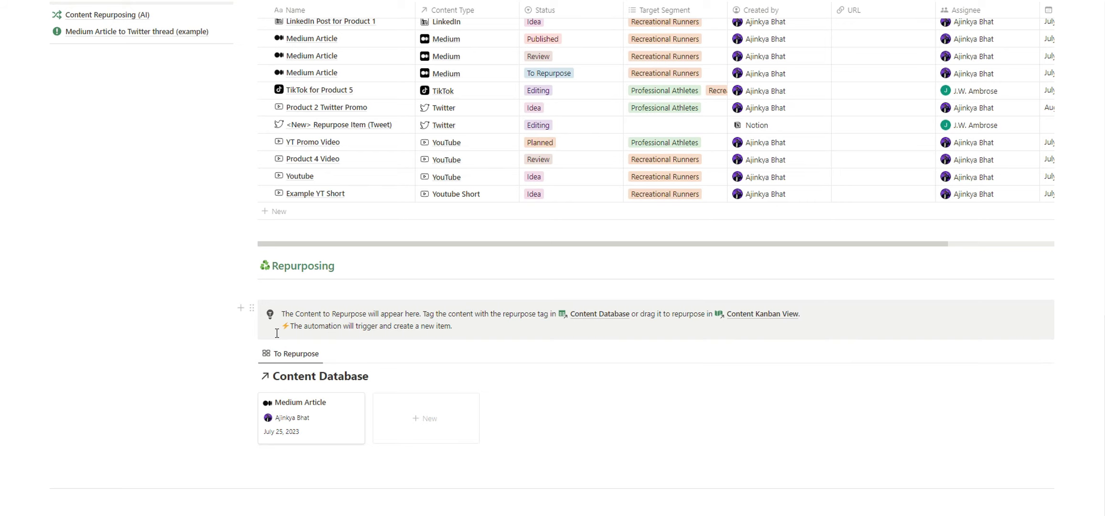
scroll(367, 392, up, 5)
scroll(367, 392, up, 4)
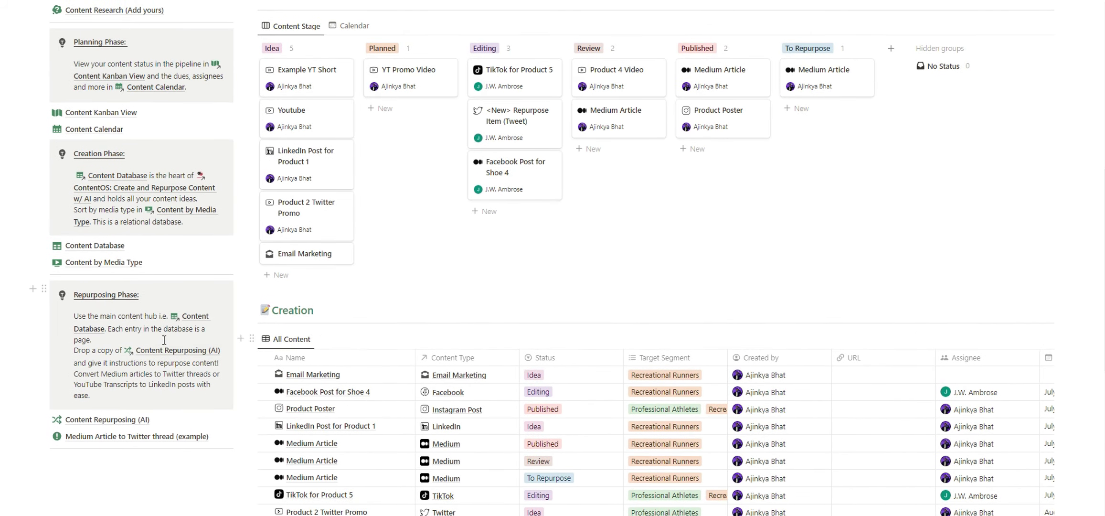
Step: Open the Medium Article to Twitter thread (example) page and look through the tweets and the source article
click(165, 437)
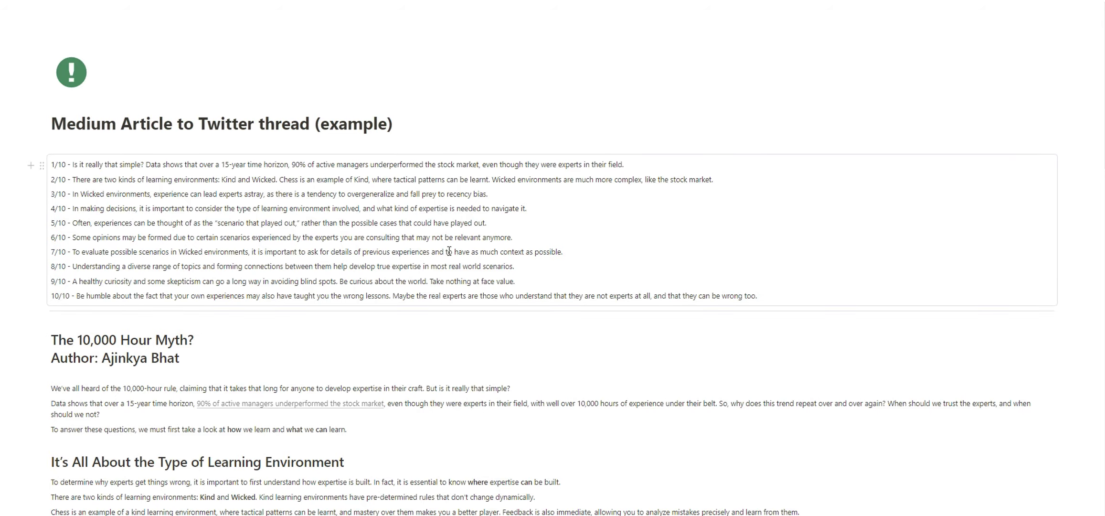
scroll(449, 251, down, 10)
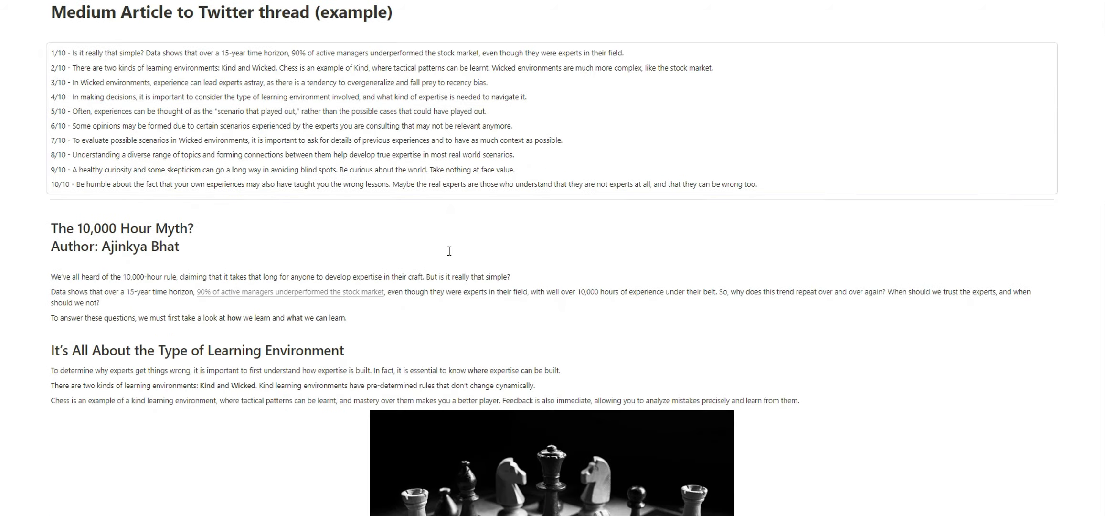
scroll(449, 250, down, 18)
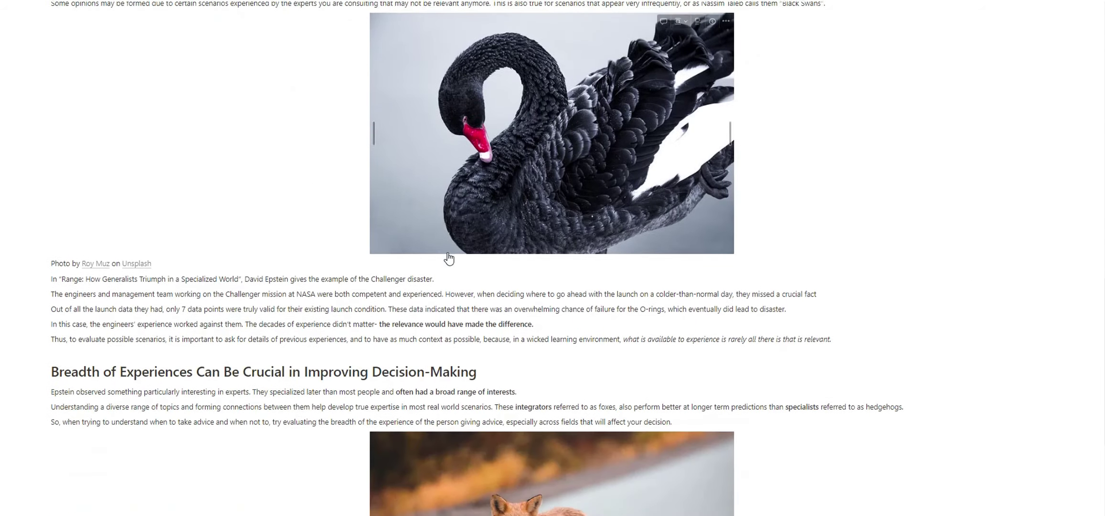
scroll(975, 443, up, 20)
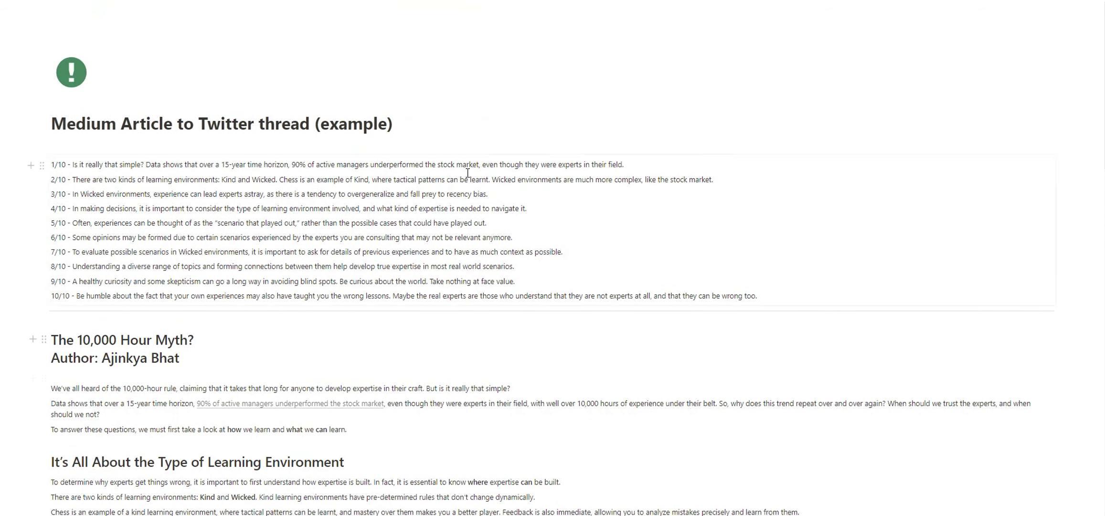
Step: Display and highlight the AI prompt behind the generated Twitter thread, then close it without updating the block
click(991, 212)
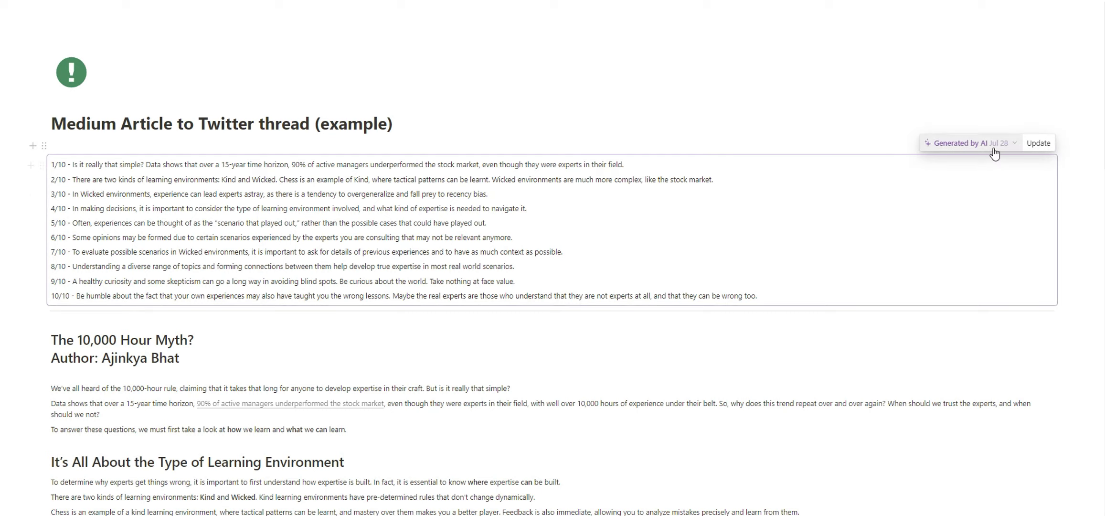
click(994, 147)
drag(810, 330, 677, 311)
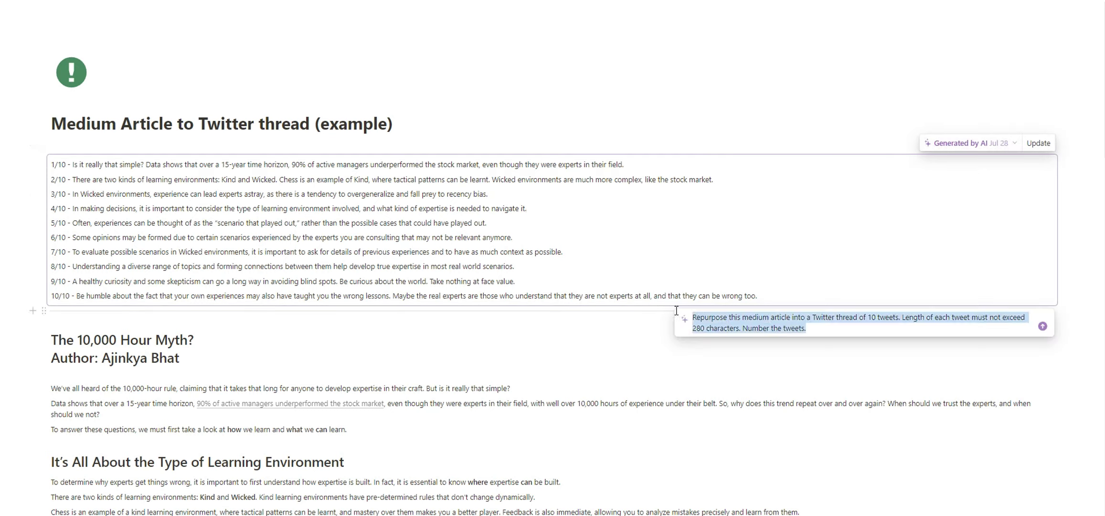
click(808, 122)
Step: Highlight all the numbered tweets in the AI block, clear the selection and look over the source article below
drag(769, 296, 70, 165)
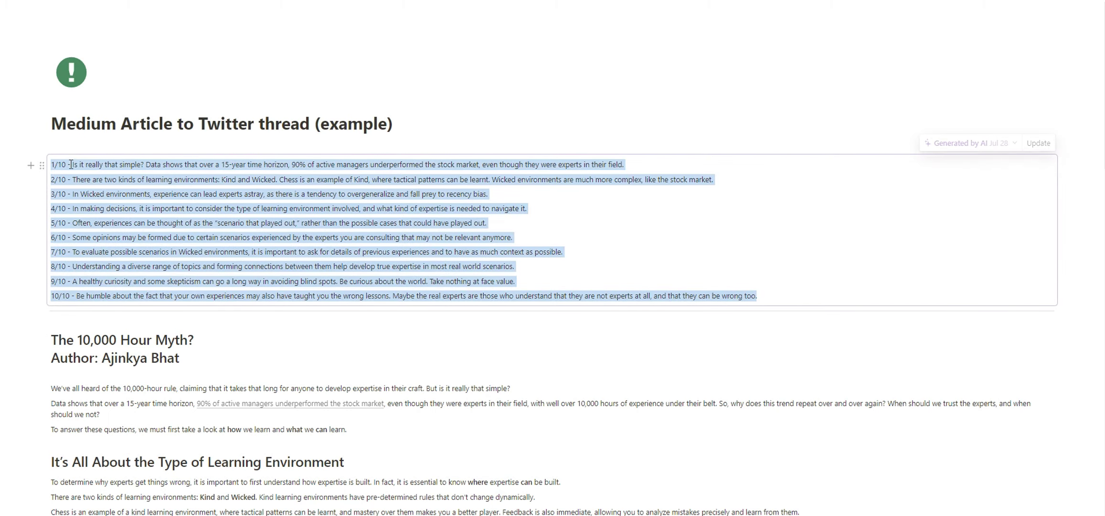
click(480, 209)
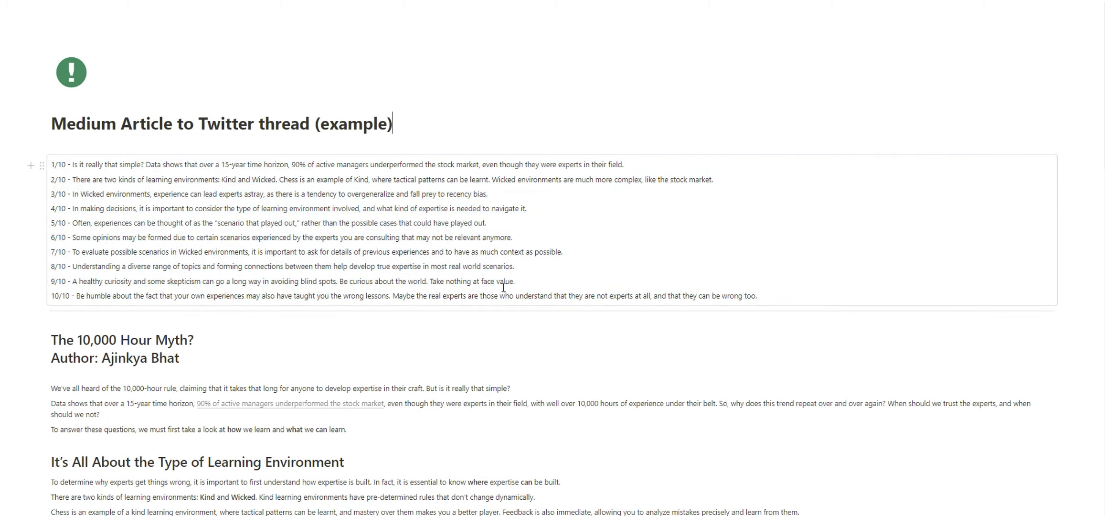
scroll(503, 287, down, 5)
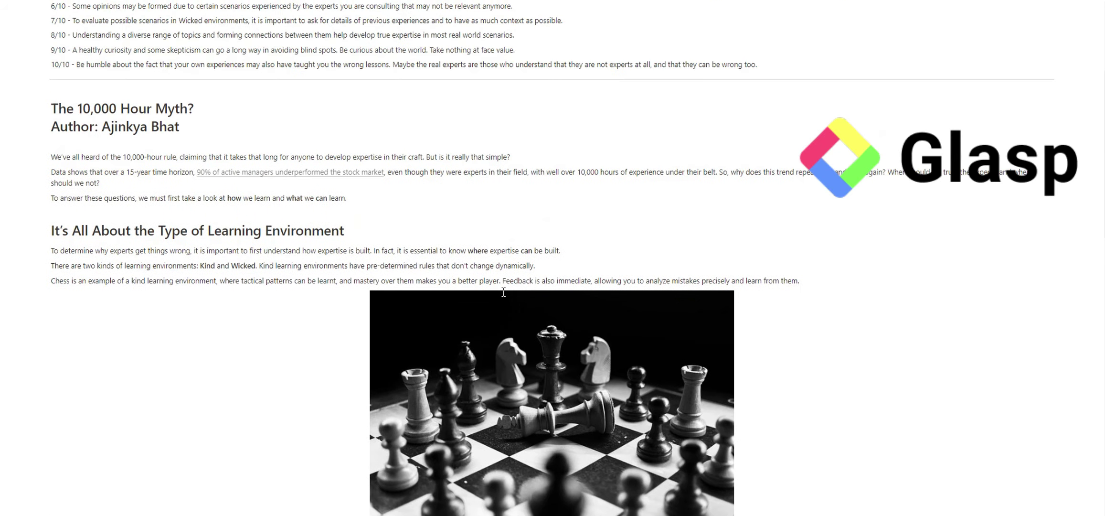
scroll(25, 27, up, 5)
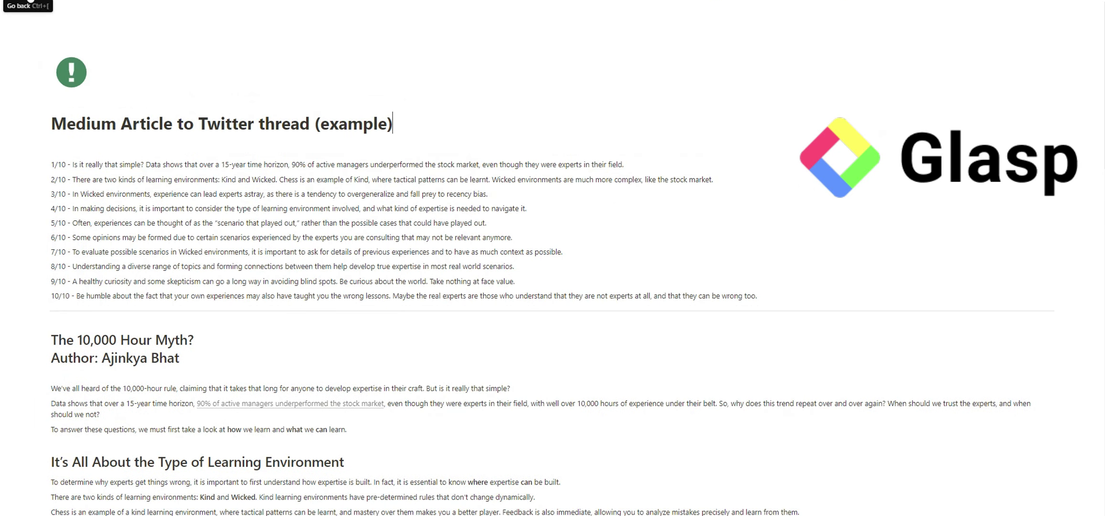
Step: Go back from the example to the ContentOS page and view its Idea Generation section
click(30, 1)
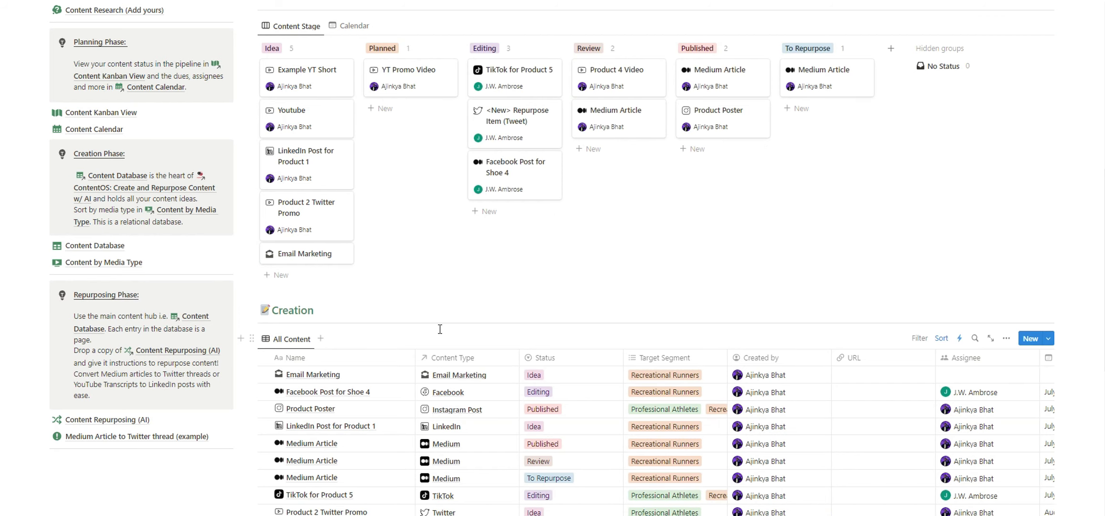
scroll(440, 329, up, 6)
scroll(440, 329, up, 4)
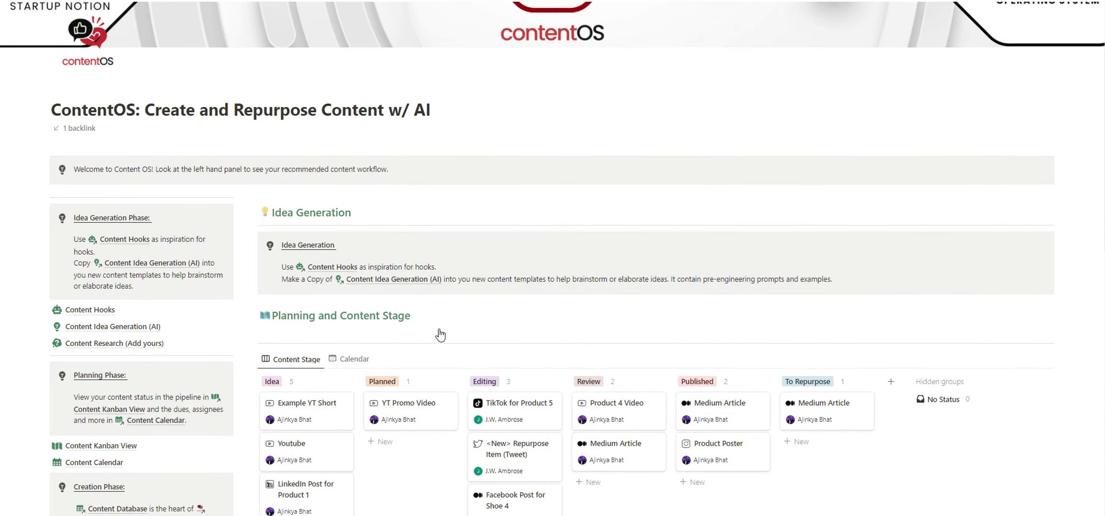